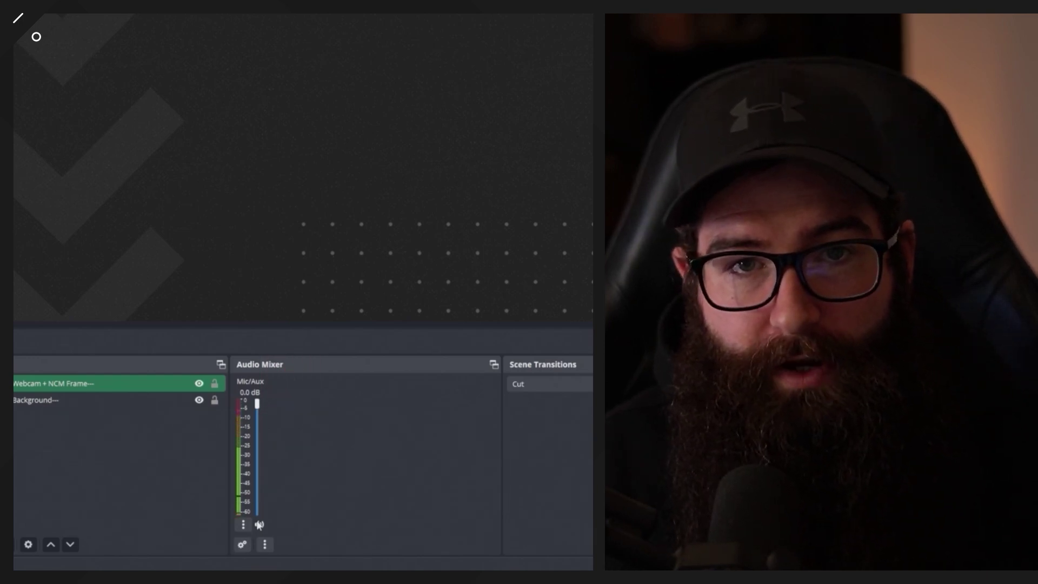
Step: Open the audio filters of the Mic/Aux source and show the Noise Suppression settings
click(244, 524)
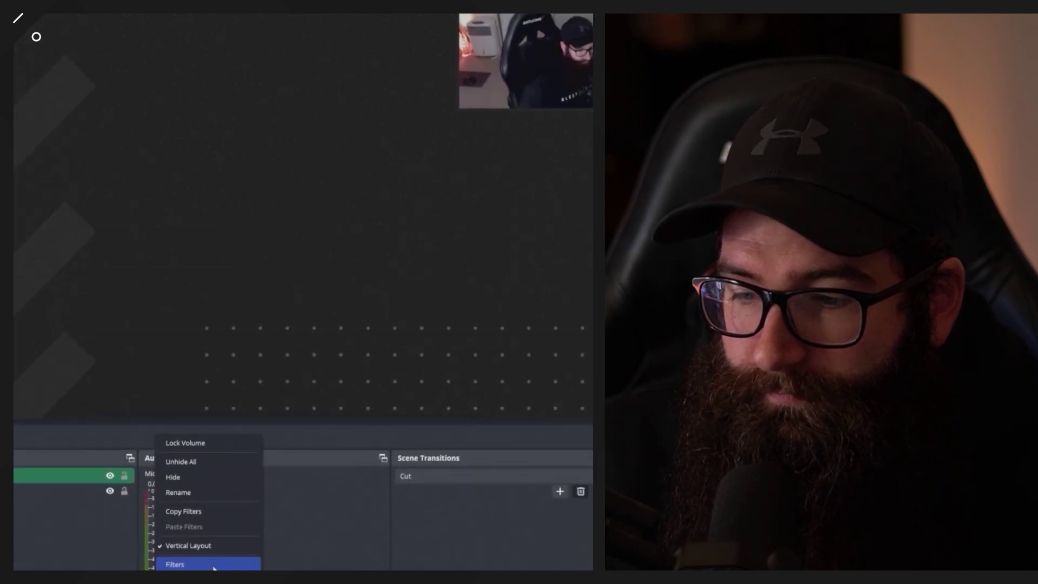
click(214, 566)
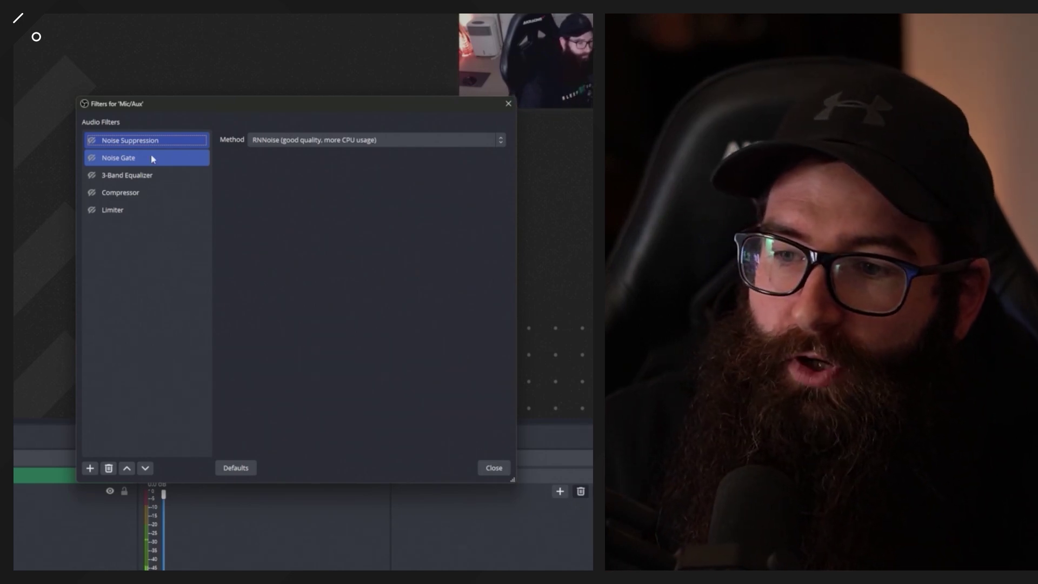
click(157, 142)
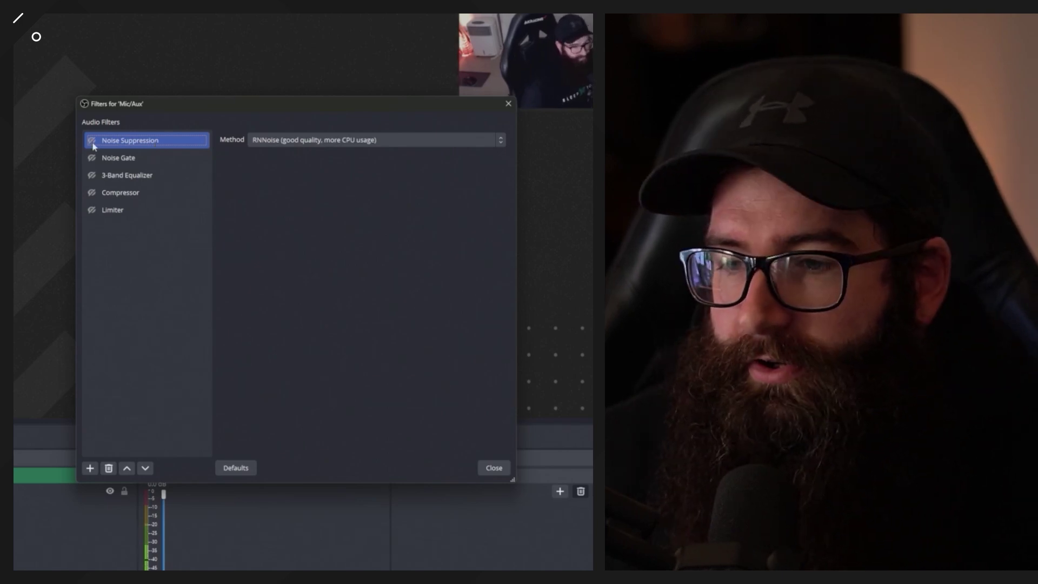
Step: Enable the Noise Suppression filter for the microphone, using the RNNoise method
click(92, 142)
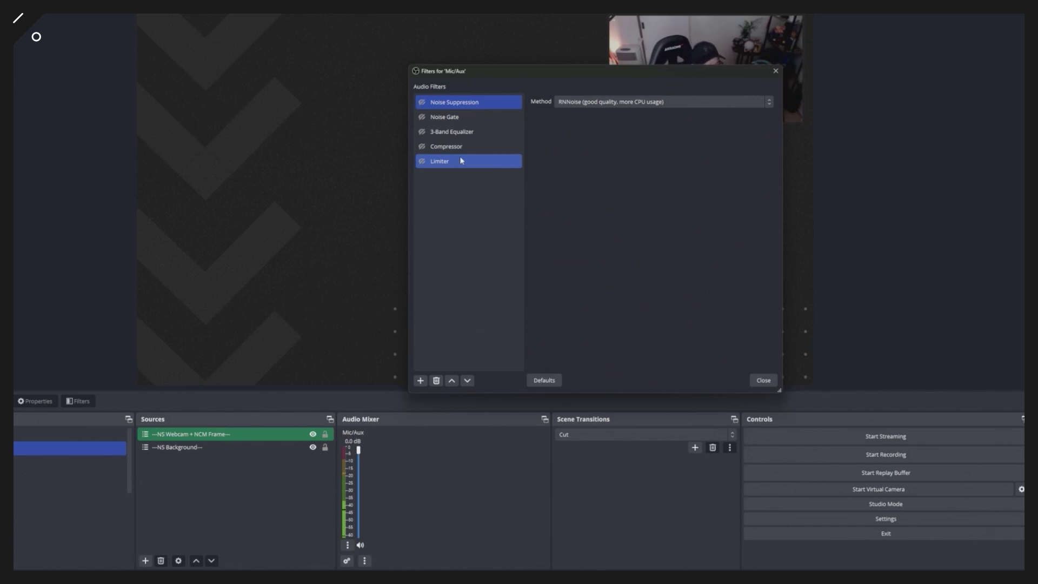
click(465, 120)
click(472, 111)
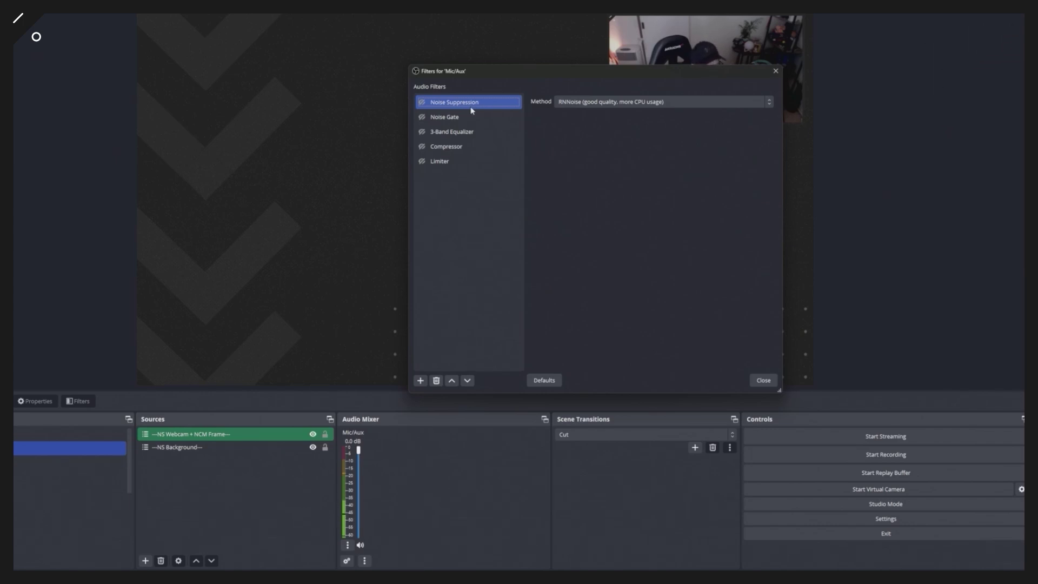
click(421, 102)
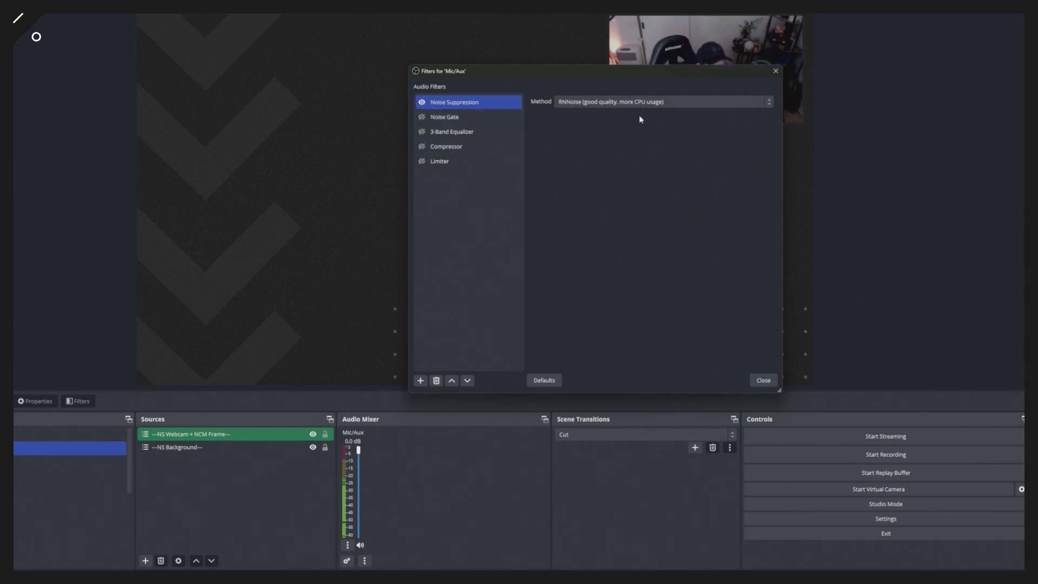
click(680, 102)
click(599, 161)
Step: Turn off Noise Suppression and enable the Noise Gate filter on its own
click(425, 117)
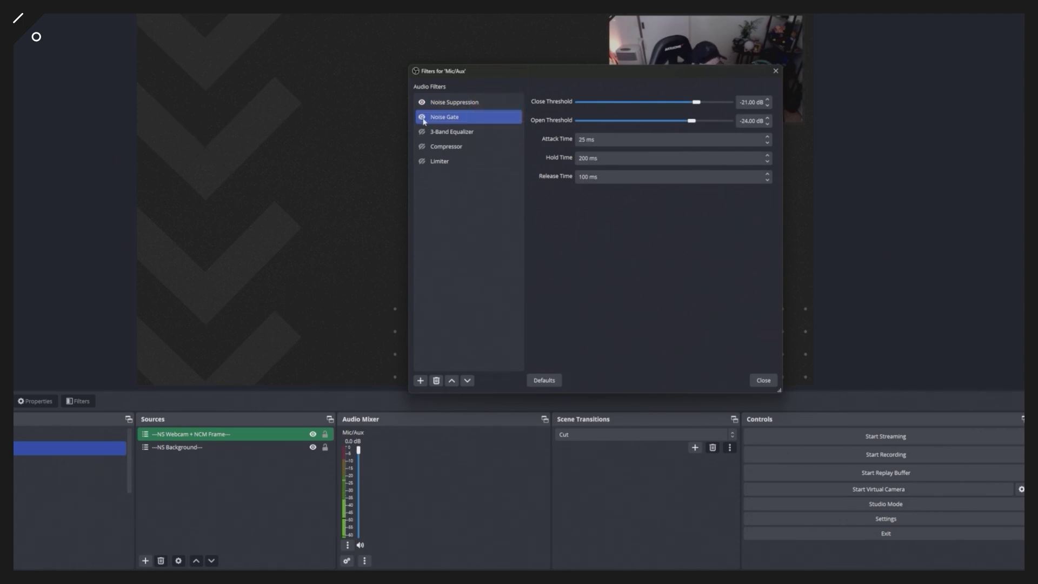
ctrl+click(425, 104)
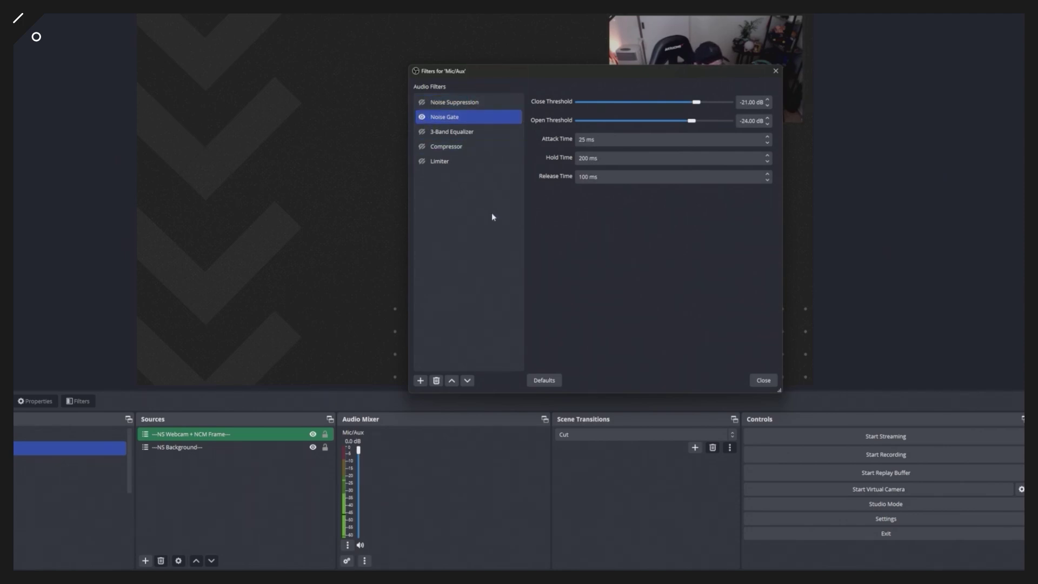
click(422, 117)
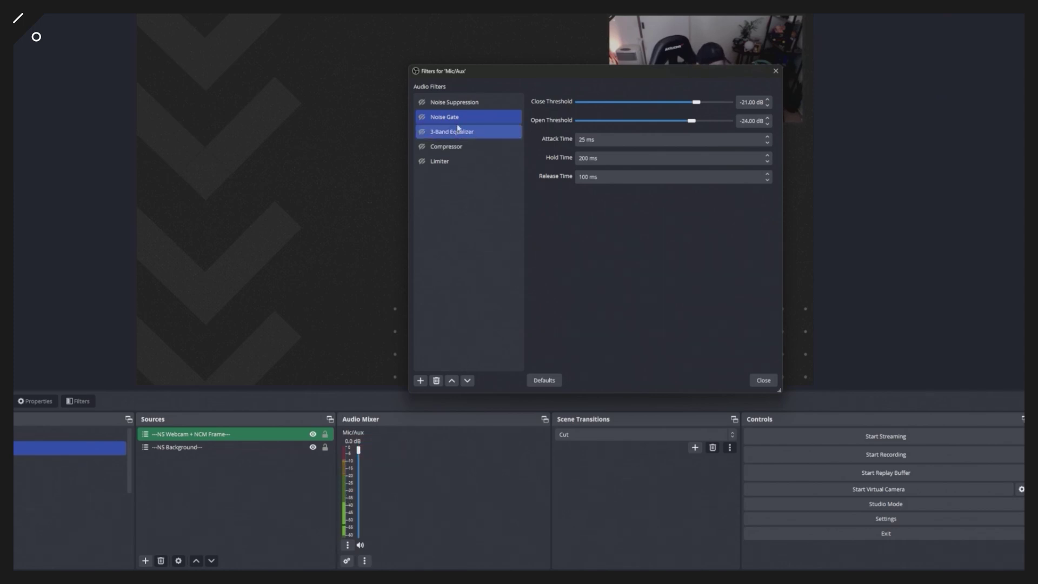
click(423, 117)
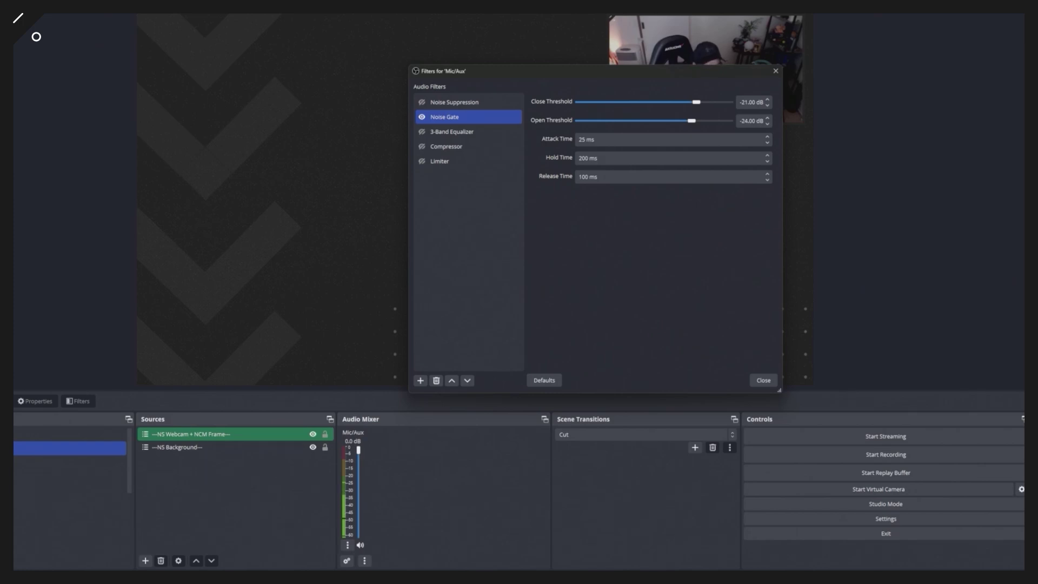
Step: Set the noise gate's close threshold to -41 dB and its open threshold to -37 dB
scroll(754, 102, down, 3)
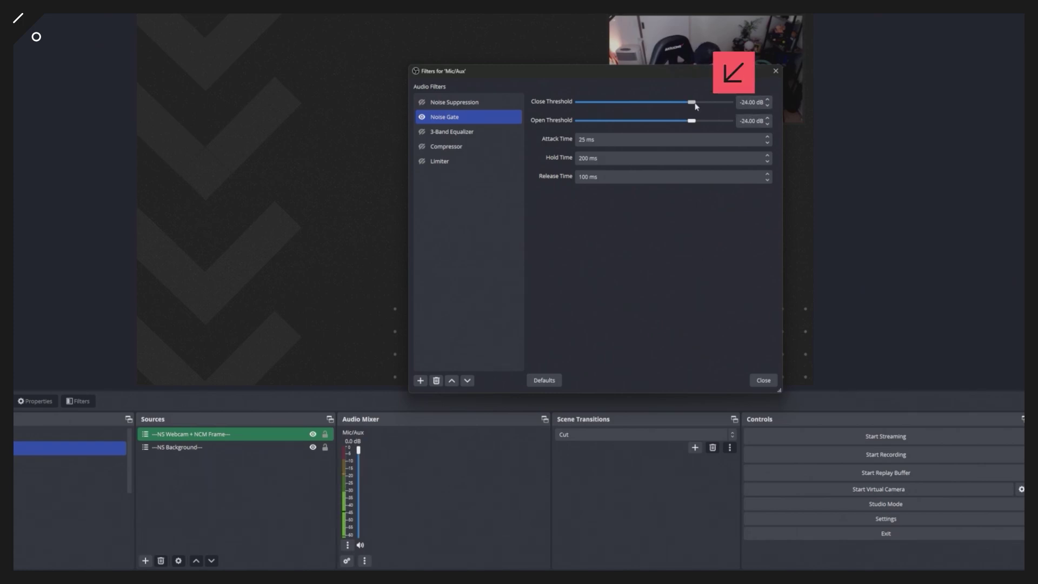
drag(694, 102, 674, 107)
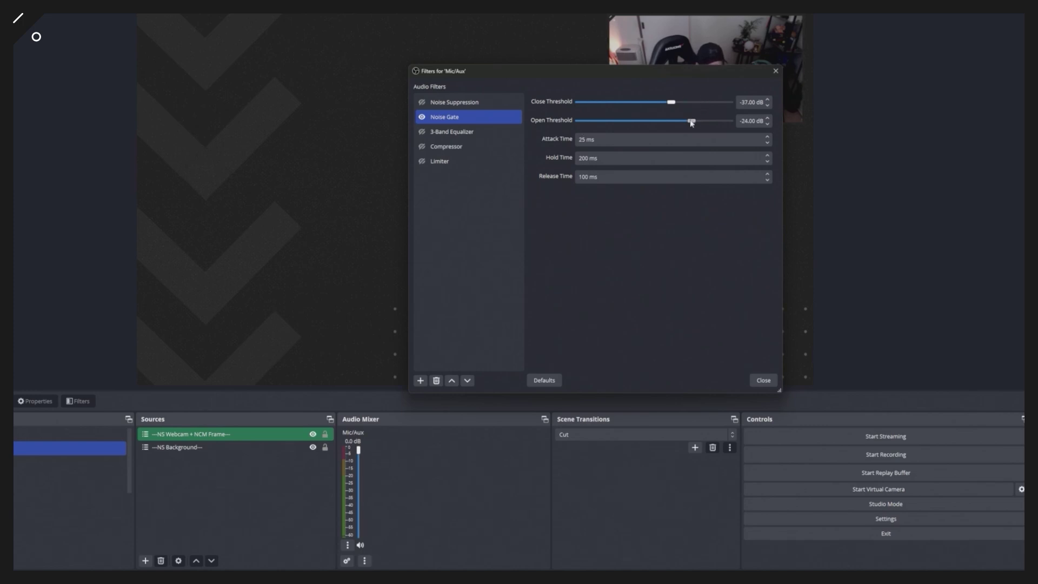
click(421, 119)
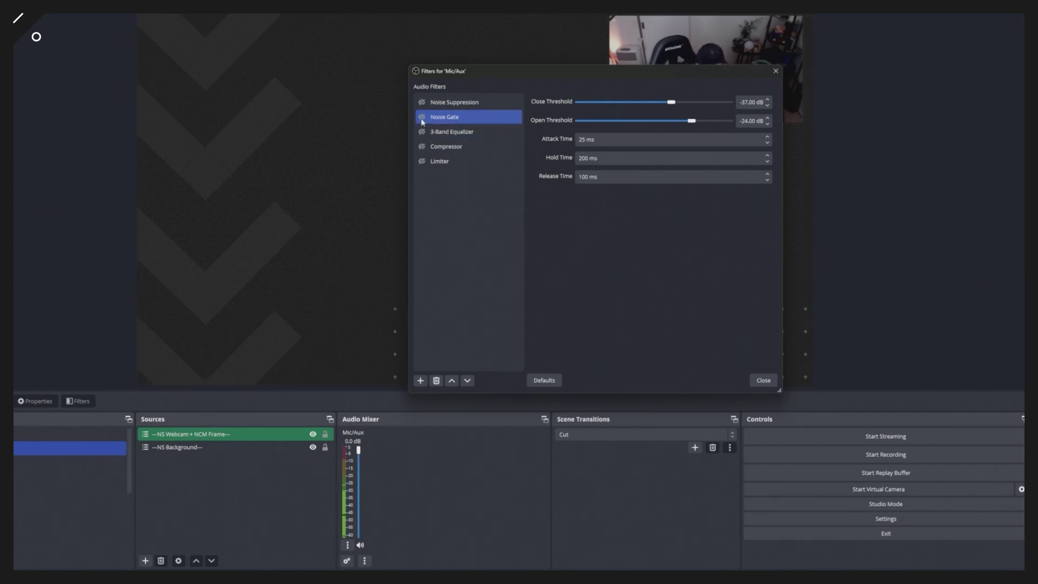
click(421, 117)
drag(691, 121, 680, 121)
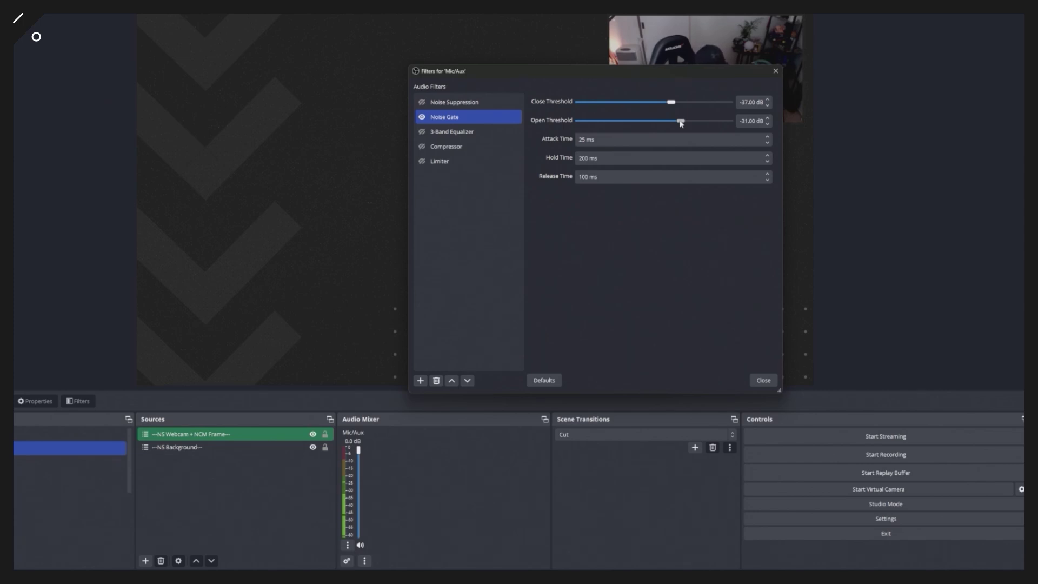
drag(681, 121, 672, 123)
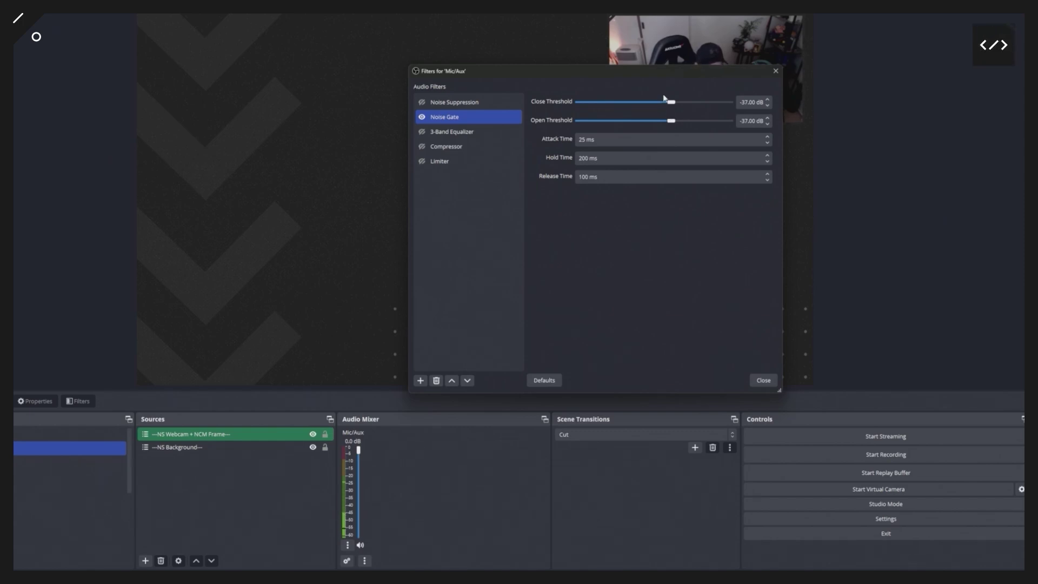
drag(670, 104, 663, 103)
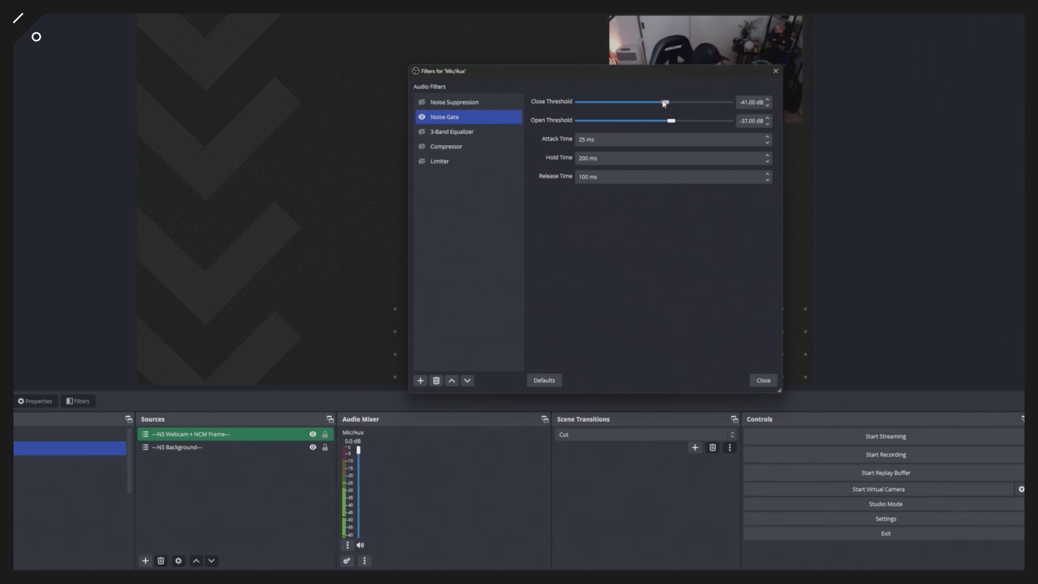
Step: Disable the Noise Gate filter and enable Noise Suppression
click(422, 116)
click(424, 106)
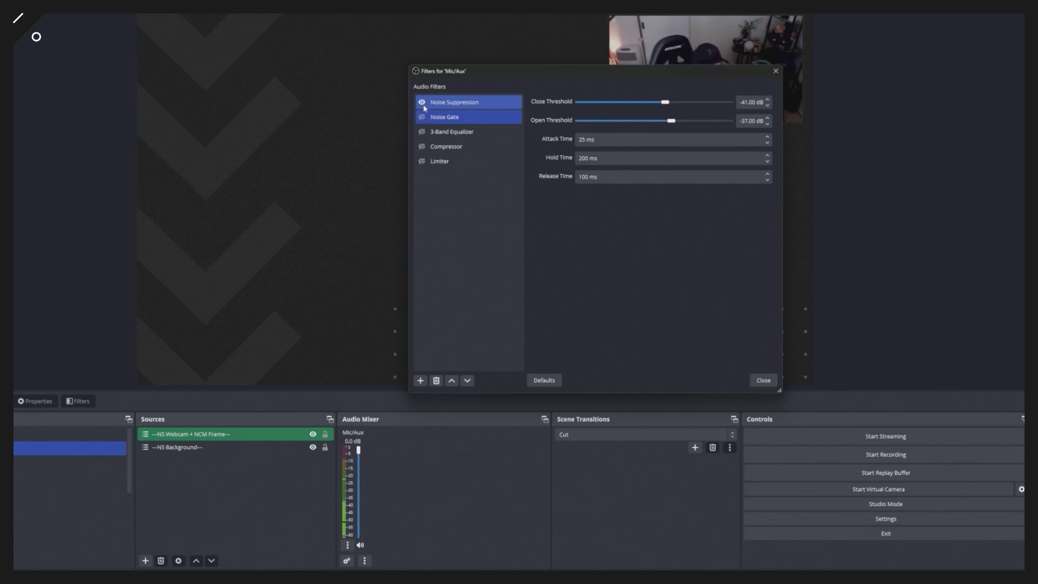
Step: Enable the 3-Band Equalizer filter and try out a reduced low band
click(422, 131)
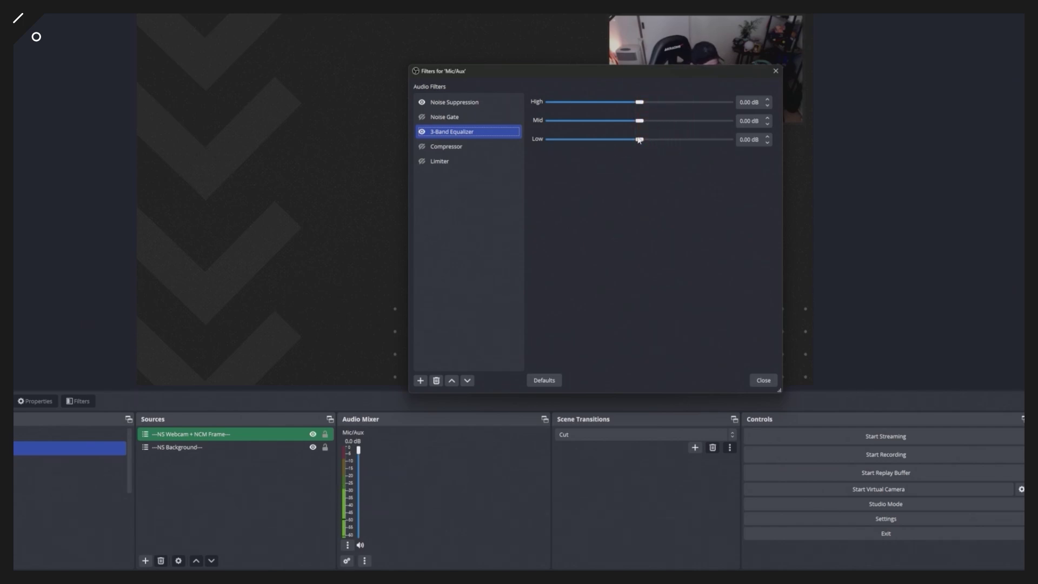
drag(639, 140, 636, 140)
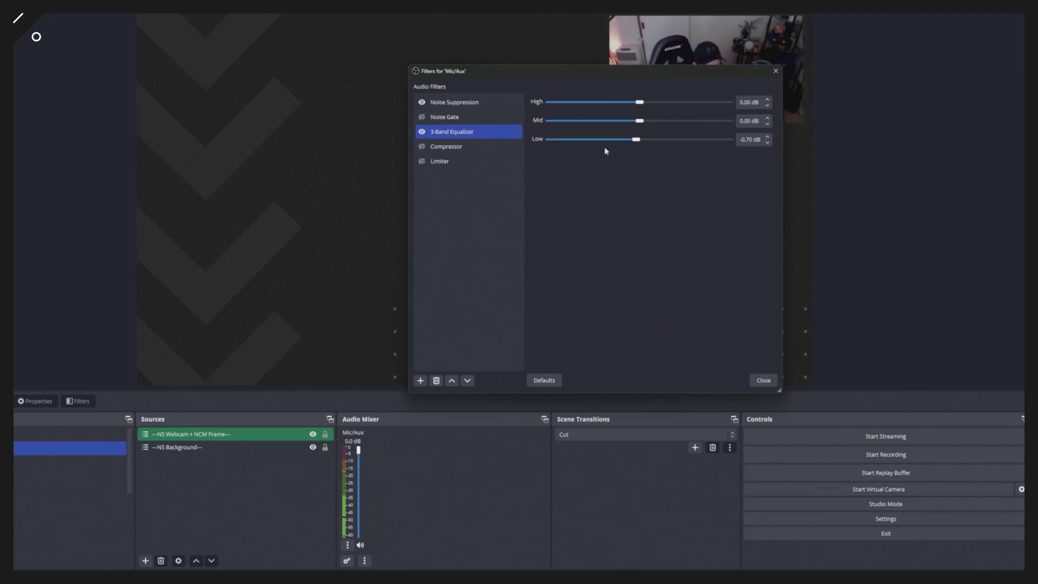
drag(635, 142, 574, 142)
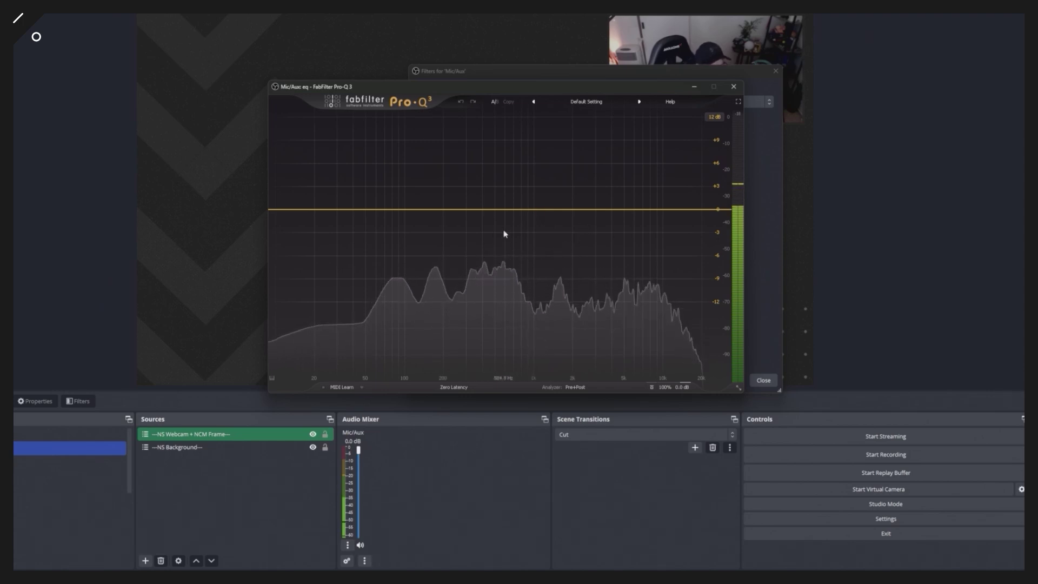
Step: Add a 12 dB/oct low-cut band in the Pro-Q 3 equalizer and raise its frequency to about 55 Hz
click(280, 210)
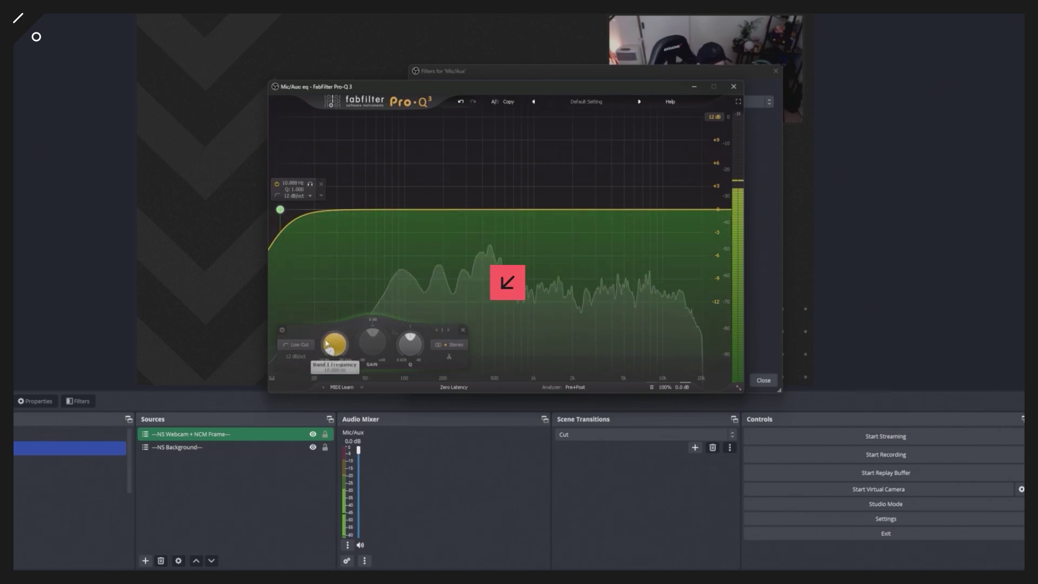
drag(327, 344, 363, 331)
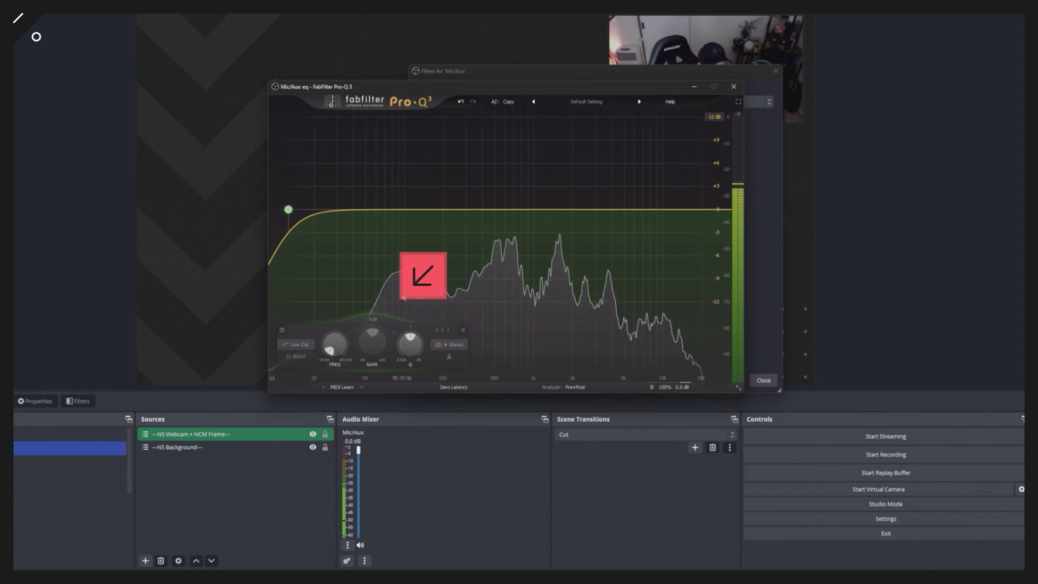
drag(334, 346, 333, 313)
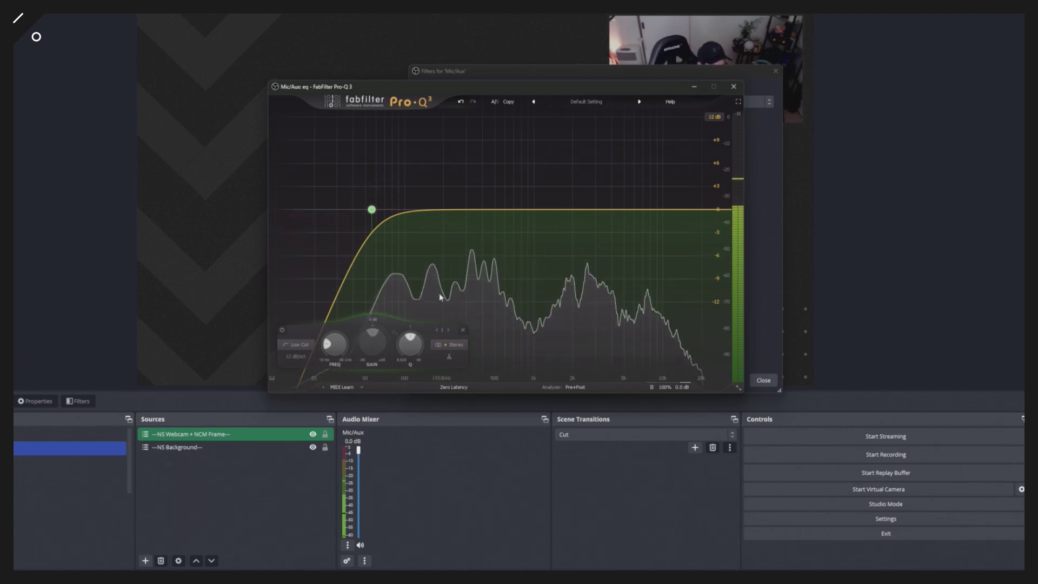
Step: Add a bell band near 540 Hz and a high shelf at about 4440 Hz with about +1.18 dB gain
drag(537, 209, 501, 232)
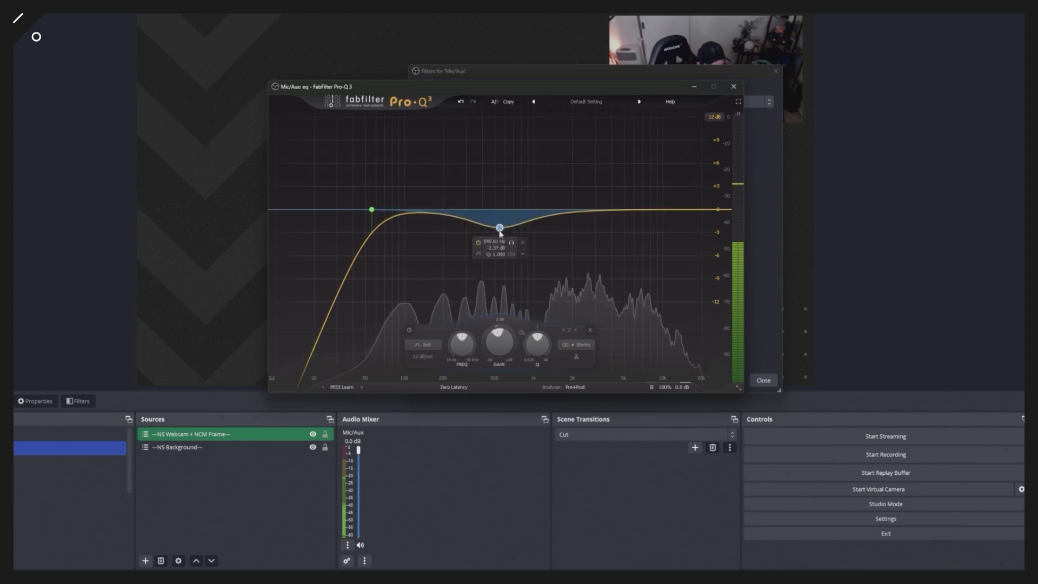
double_click(499, 340)
drag(650, 209, 617, 205)
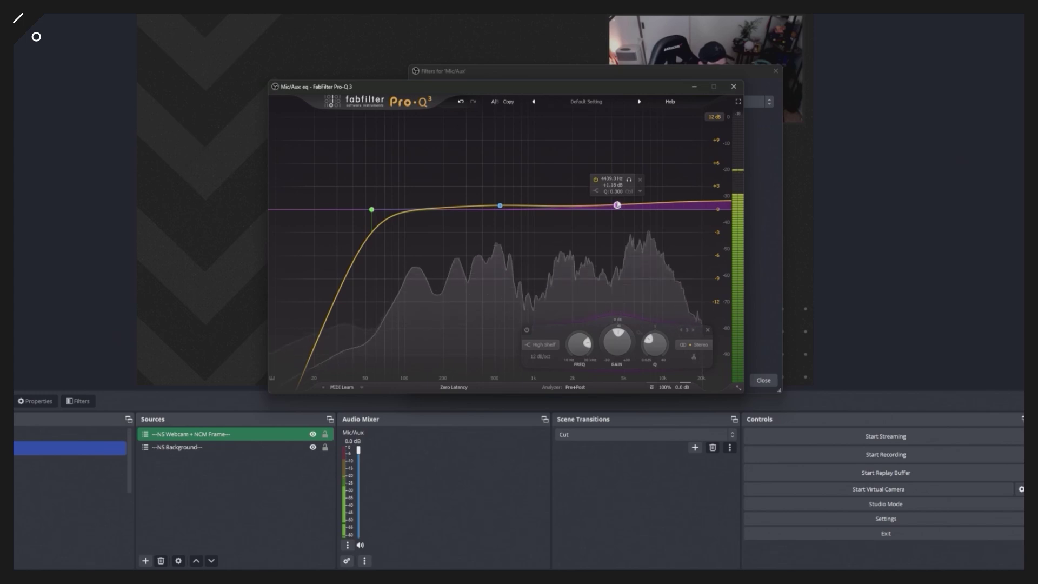
Step: Close the Pro-Q 3 plug-in interface and delete the eq filter from the microphone's filter list
click(758, 106)
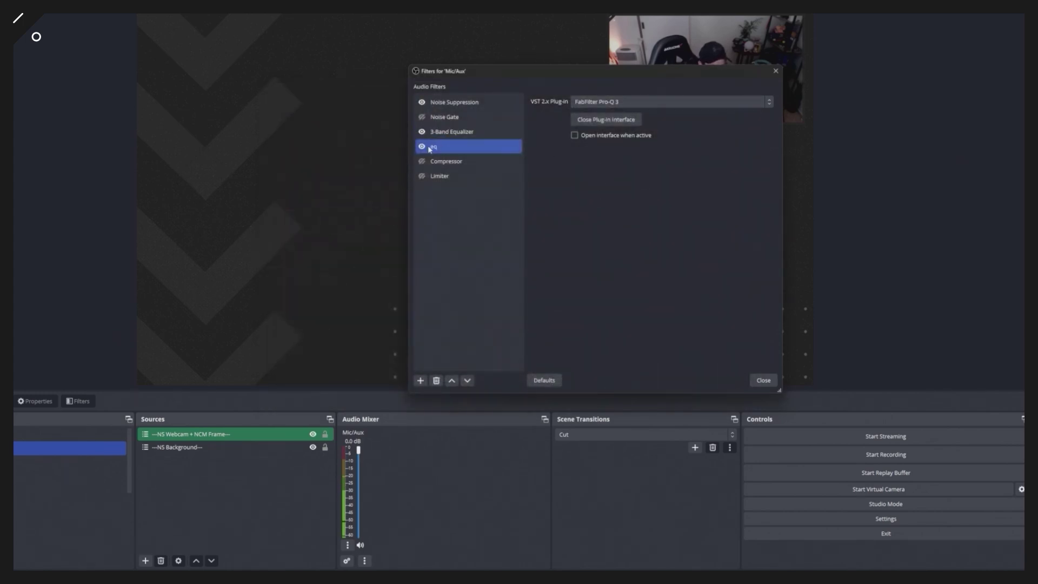
key(Up)
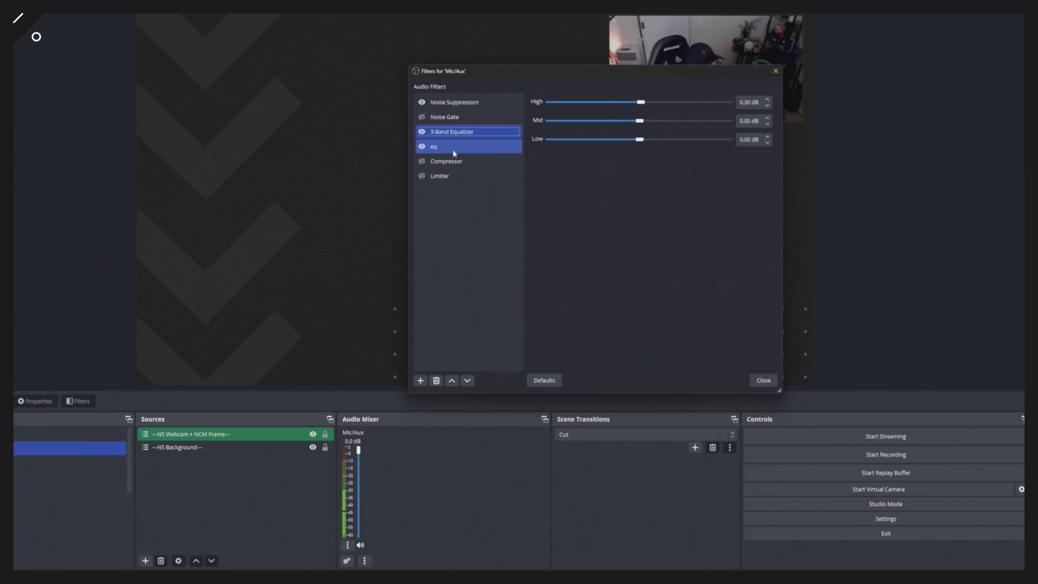
key(Delete)
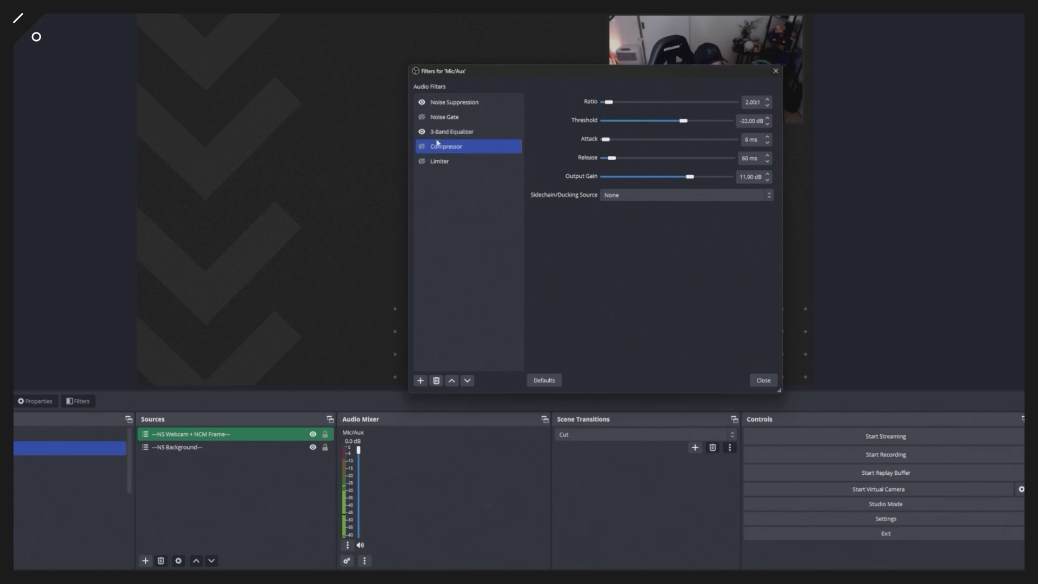
Step: Review the settings of the Noise Suppression, Noise Gate and 3-Band Equalizer filters in turn
click(475, 103)
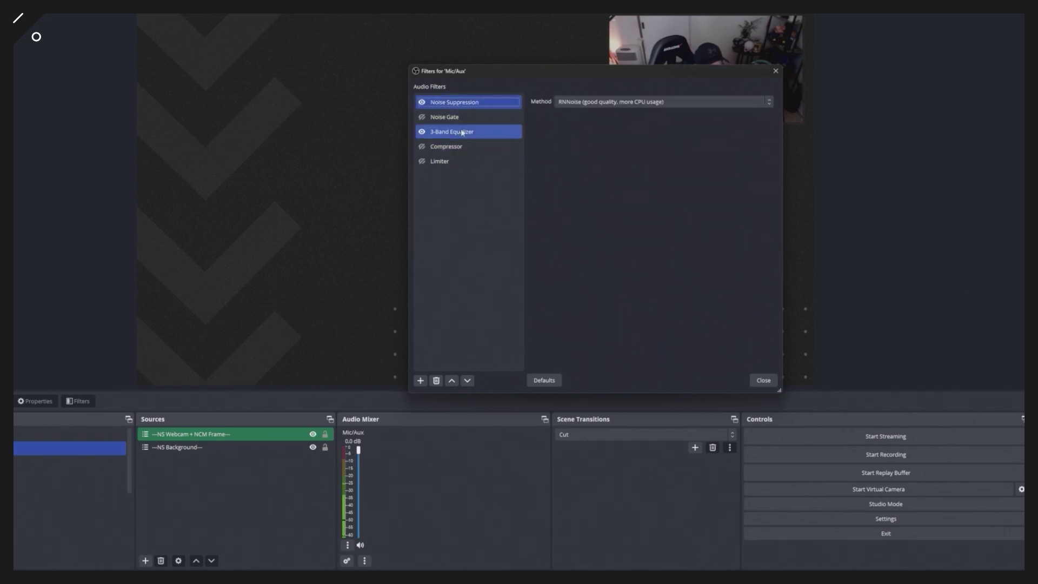
click(460, 118)
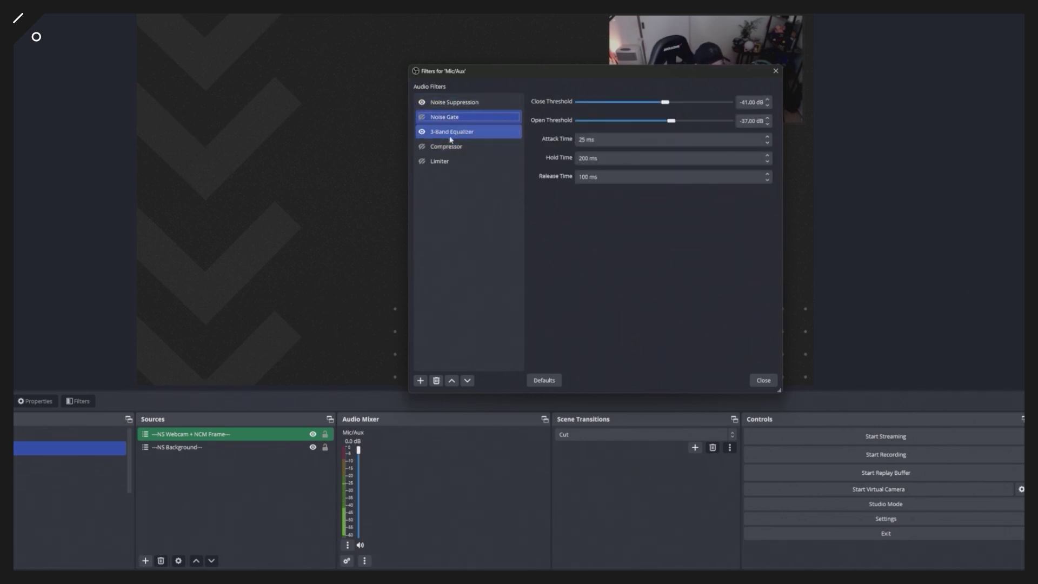
click(451, 135)
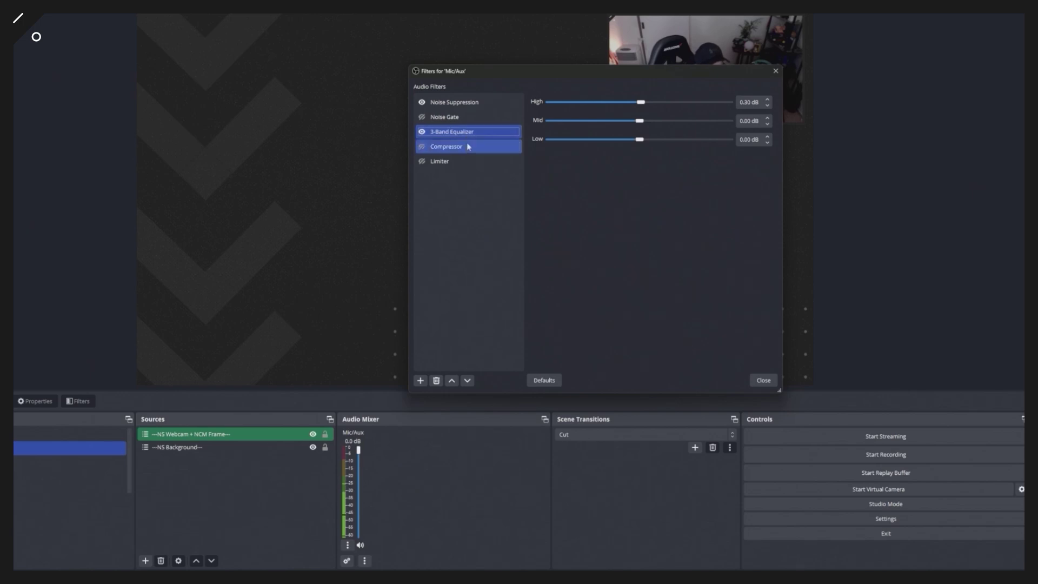
Step: Enable the Compressor filter and set its threshold to -30.10 dB
click(450, 148)
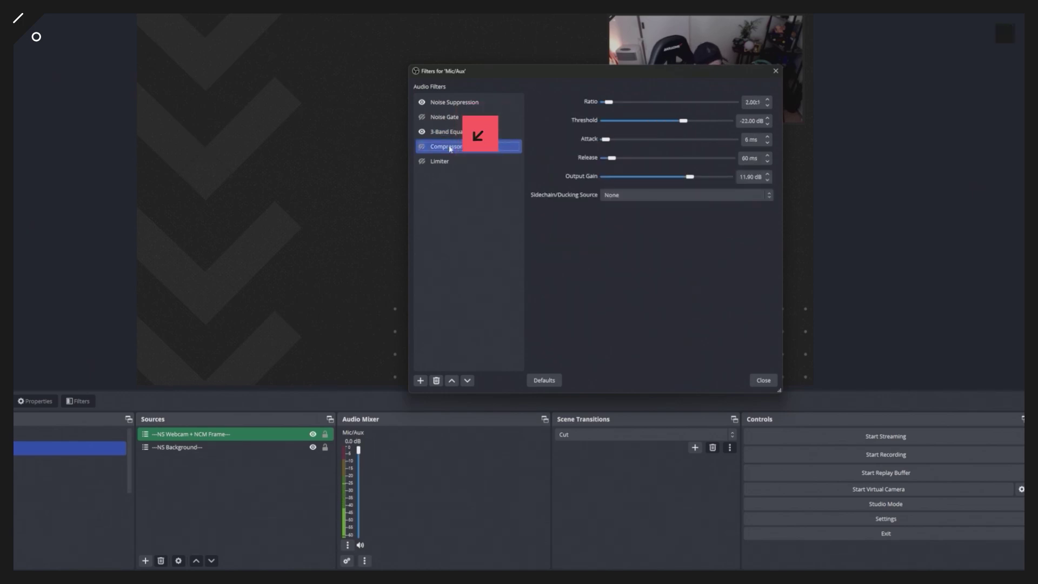
click(422, 146)
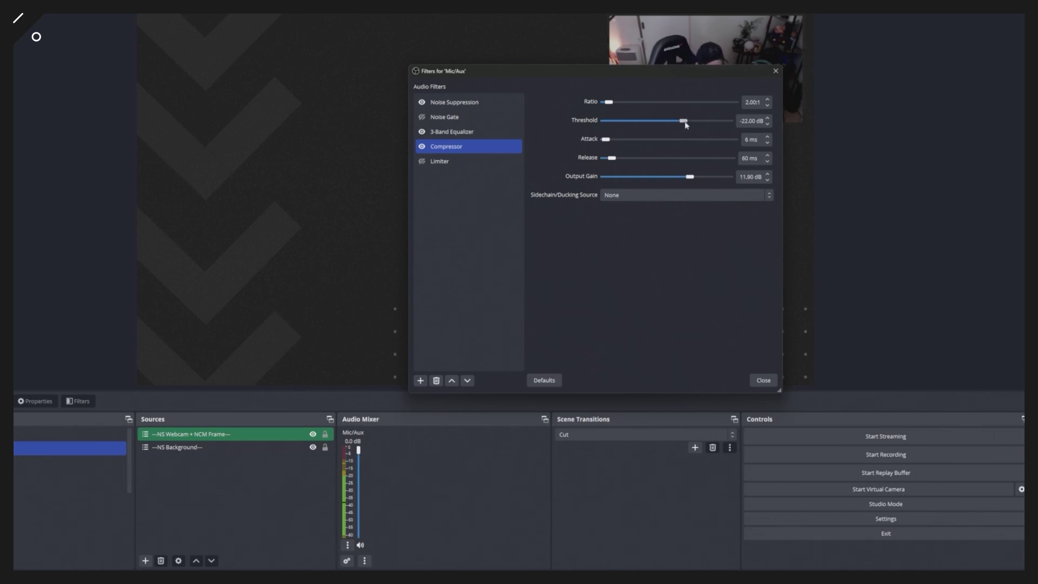
drag(685, 125, 623, 124)
drag(623, 126, 674, 126)
drag(671, 123, 666, 124)
Step: Add a second Compressor filter to the microphone, keeping the suggested name
click(420, 380)
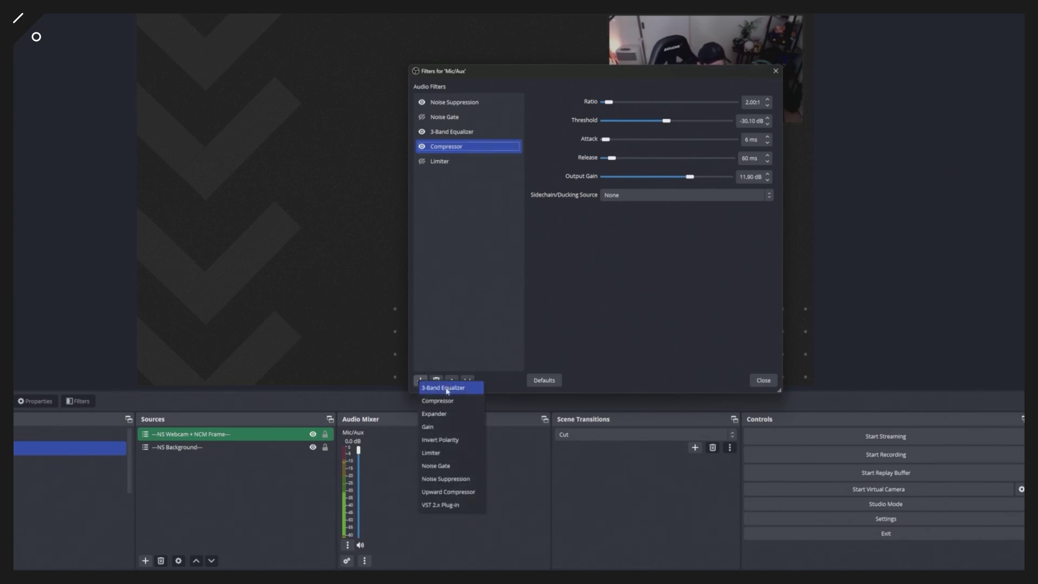
click(455, 405)
click(576, 247)
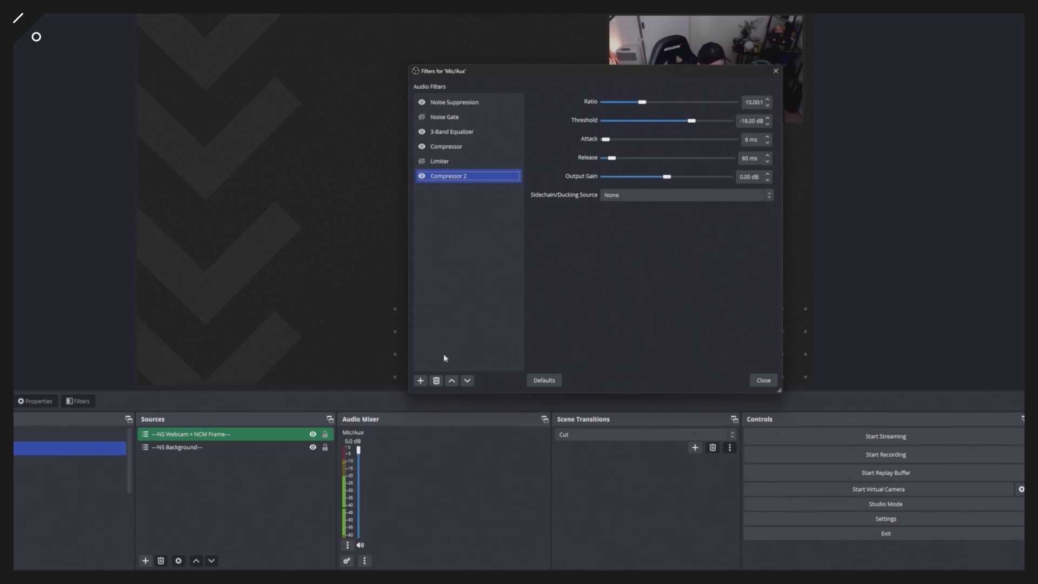
Step: Delete the second Compressor filter from the microphone's filter list and confirm the removal
click(436, 380)
click(627, 241)
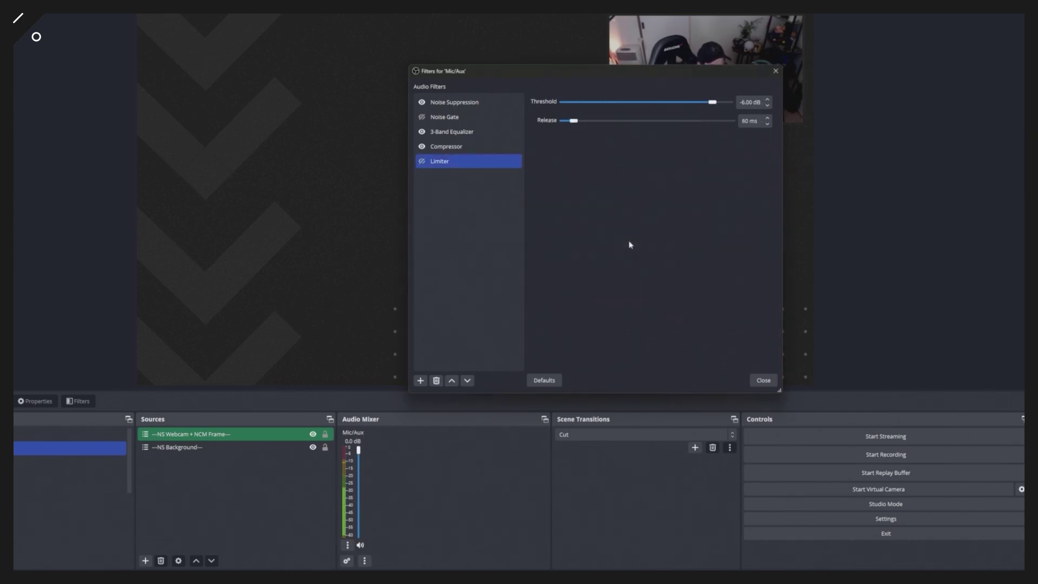
Step: Adjust the remaining Compressor filter's output gain by ear and reset it to 0 dB
click(449, 147)
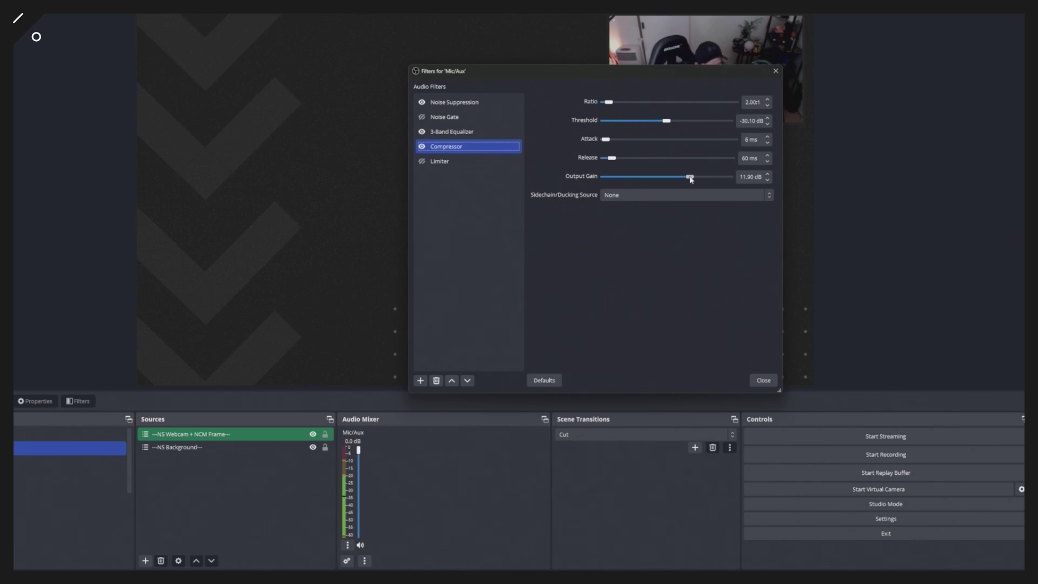
drag(690, 178, 683, 179)
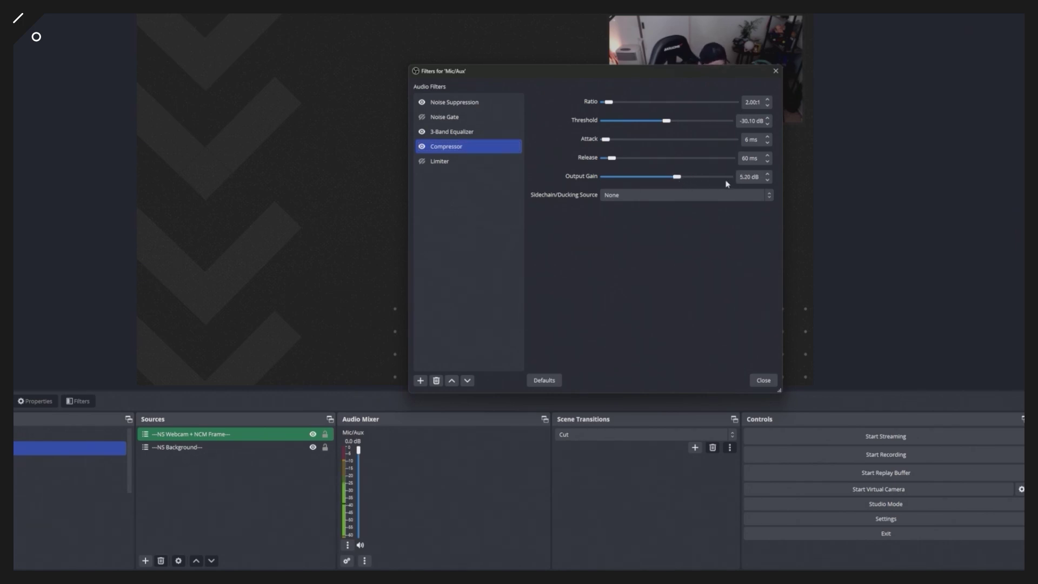
double_click(749, 176)
text(0)
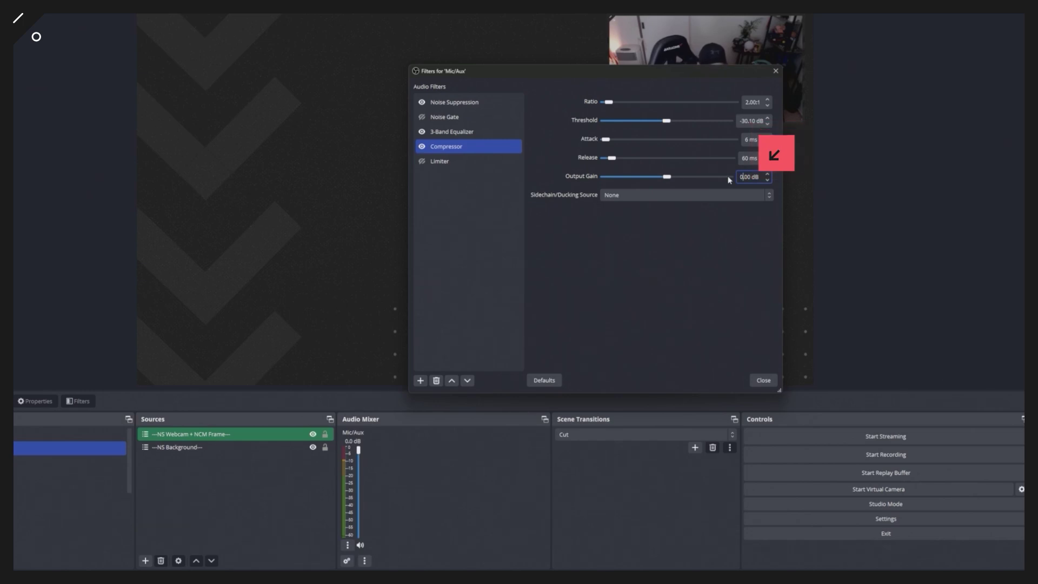
Step: Disable and re-enable the Compressor to compare the sound, and raise its output gain to 15.50 dB
click(423, 147)
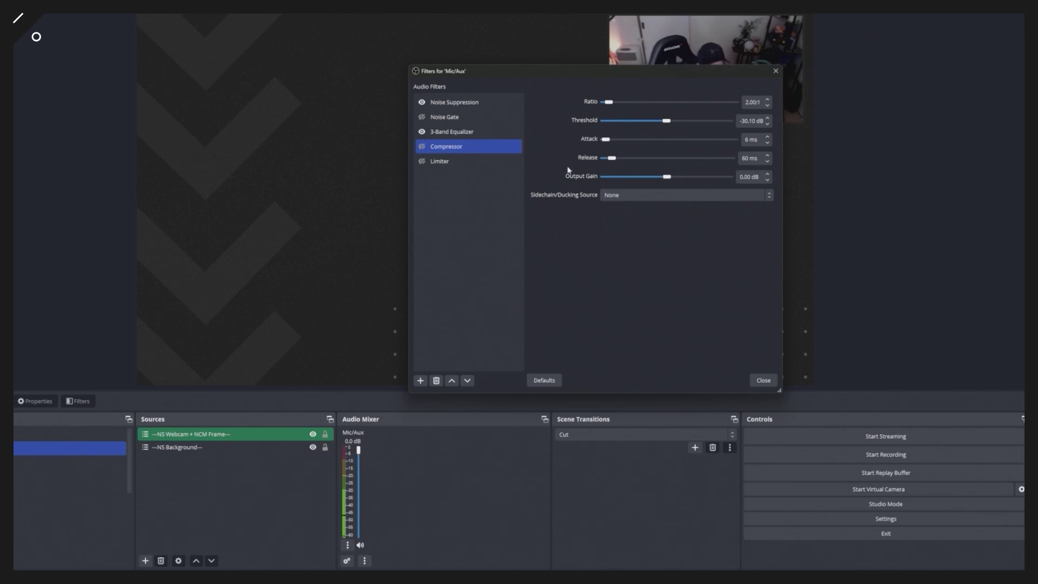
click(421, 147)
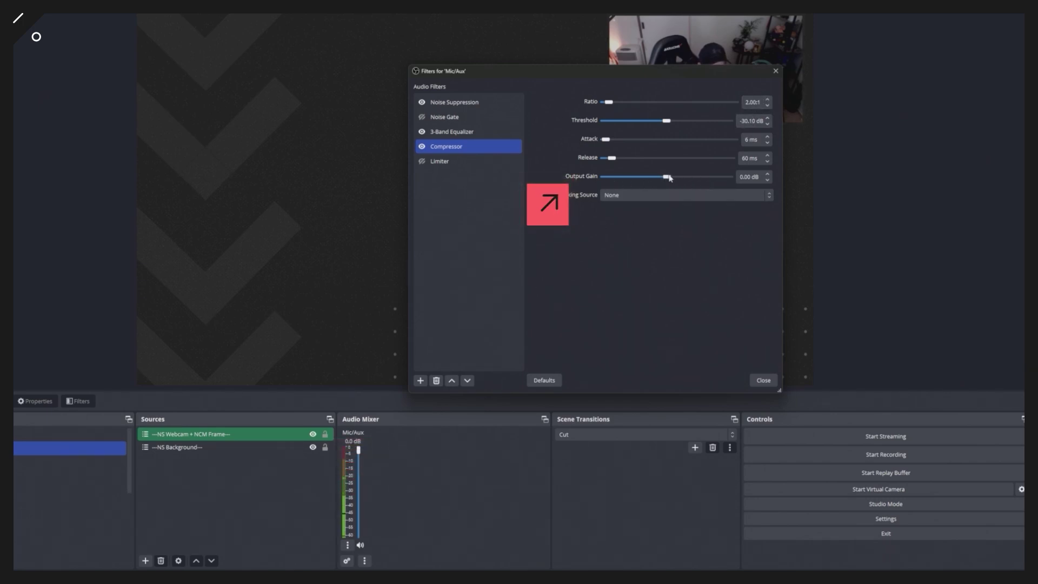
drag(669, 177, 692, 176)
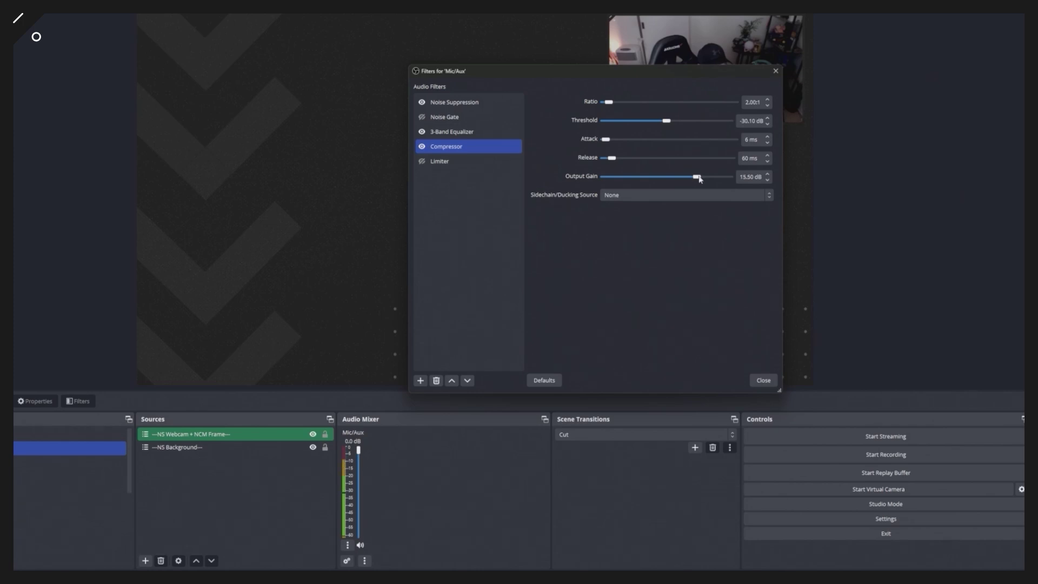
click(699, 179)
Step: Select the Limiter filter and enable it on the microphone
click(462, 165)
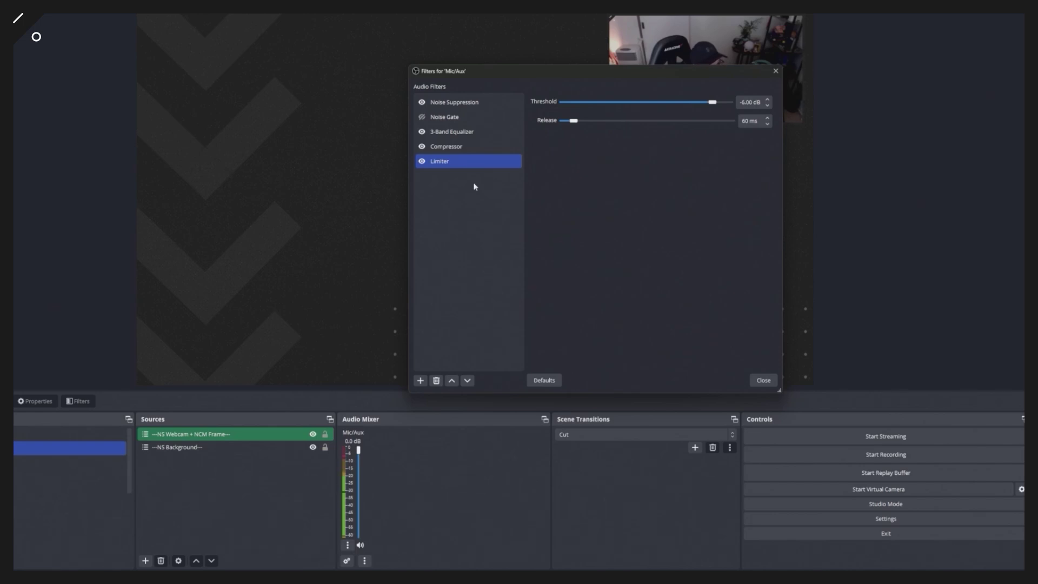
click(483, 255)
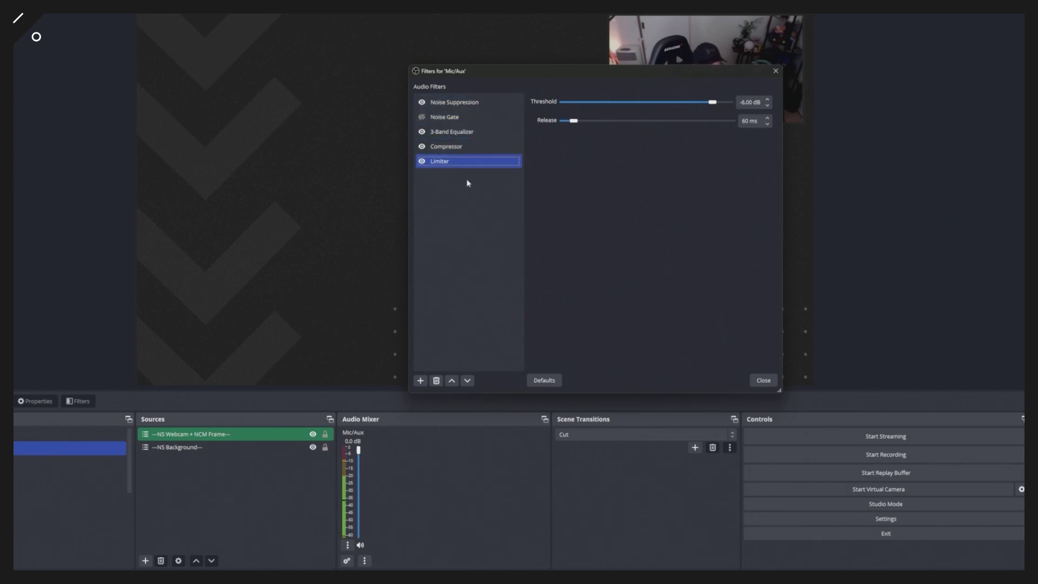
Step: Review the settings of the Noise Suppression, 3-Band Equalizer, Compressor and Limiter filters in turn
click(479, 107)
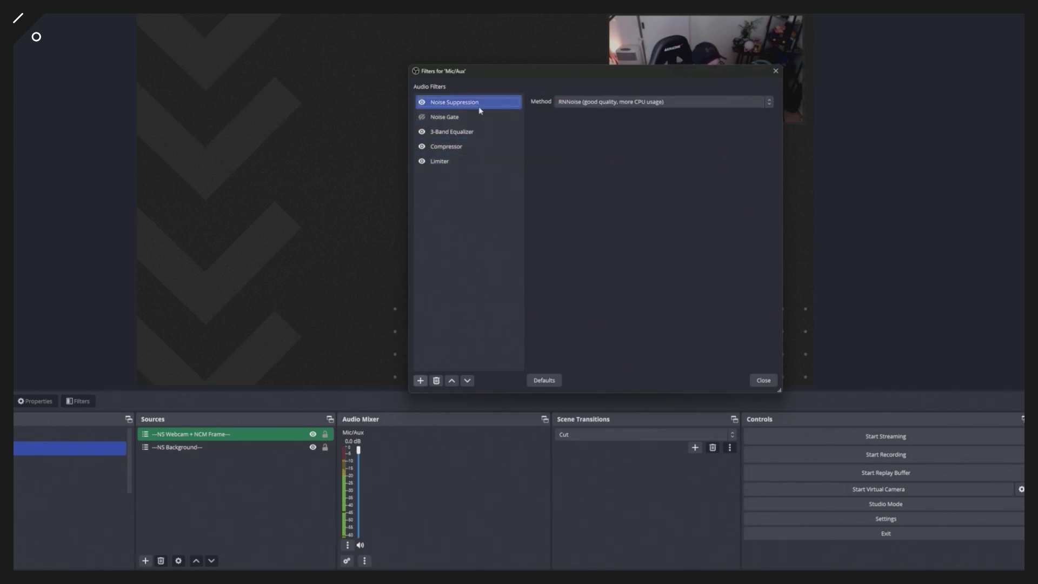
click(467, 134)
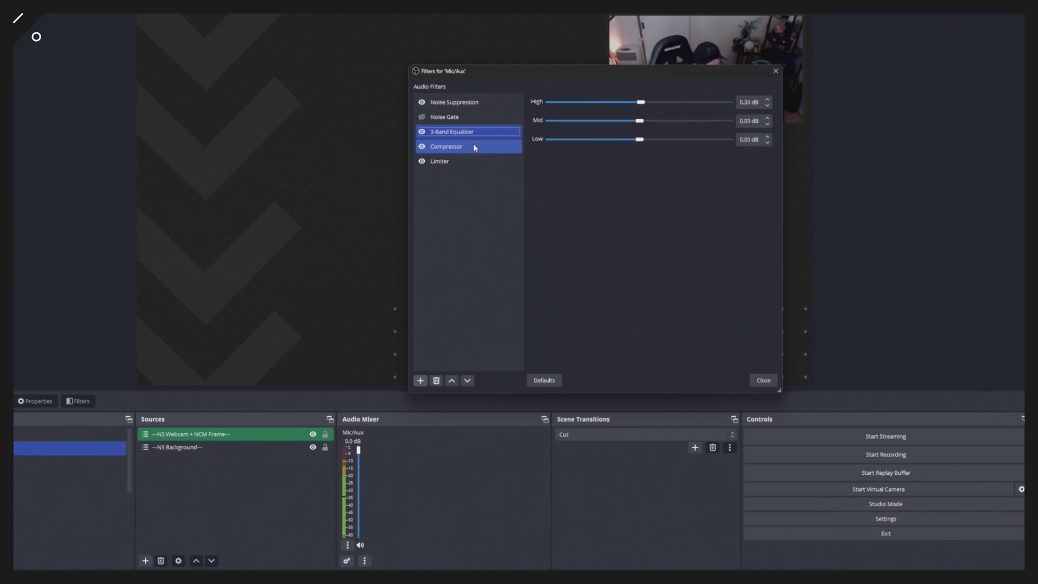
click(474, 148)
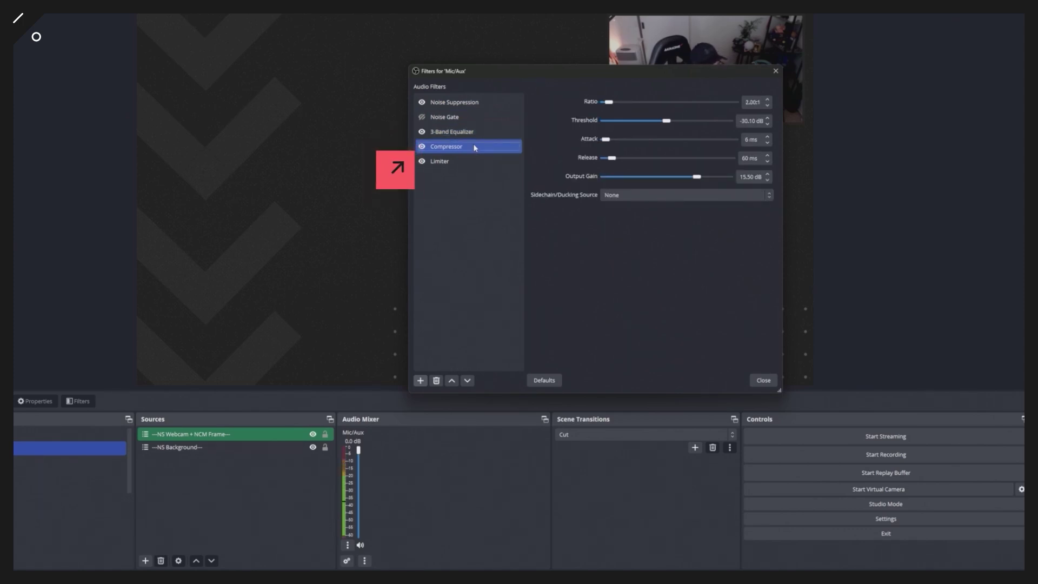
click(452, 161)
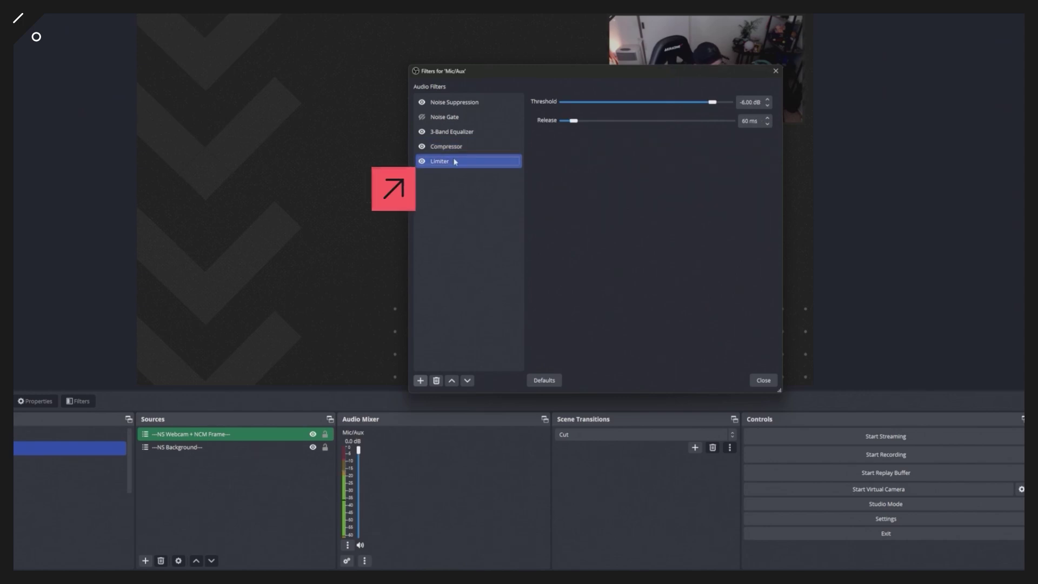